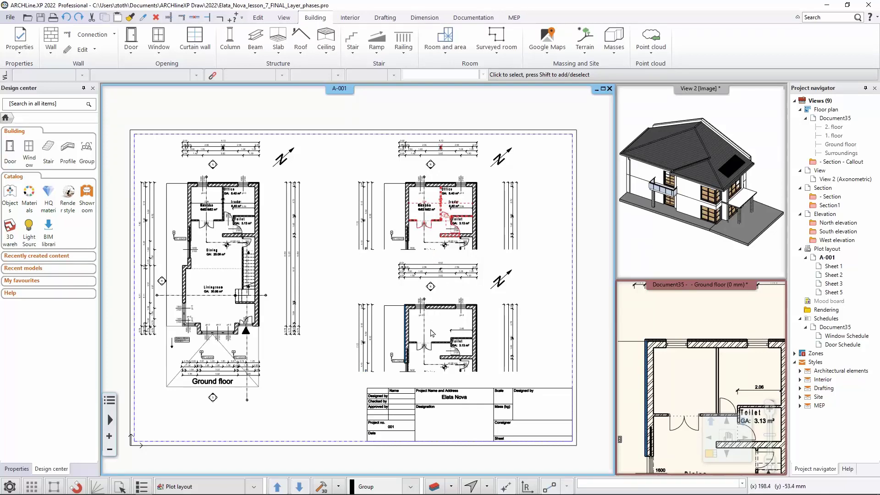
Zoom in on the Office and Toilet rooms at the top of the ground-floor plan on A-001
scroll(355, 227, "up", 3)
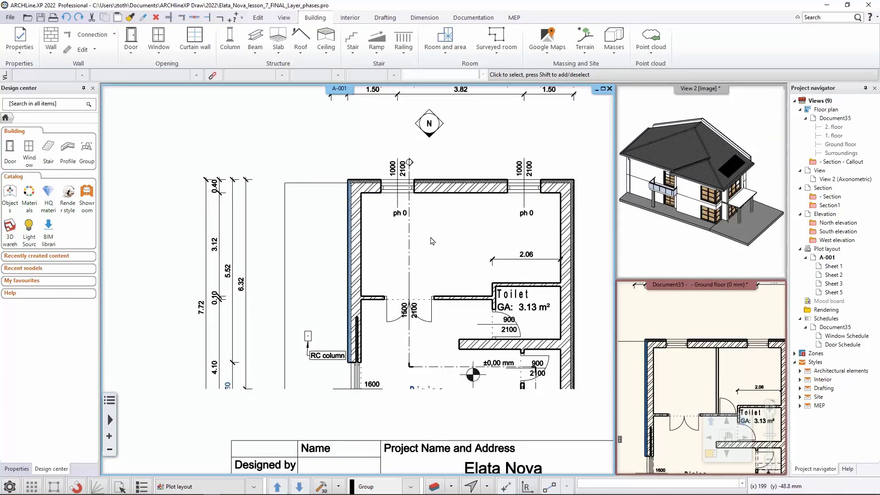
scroll(396, 196, "down", 3)
scroll(396, 196, "up", 3)
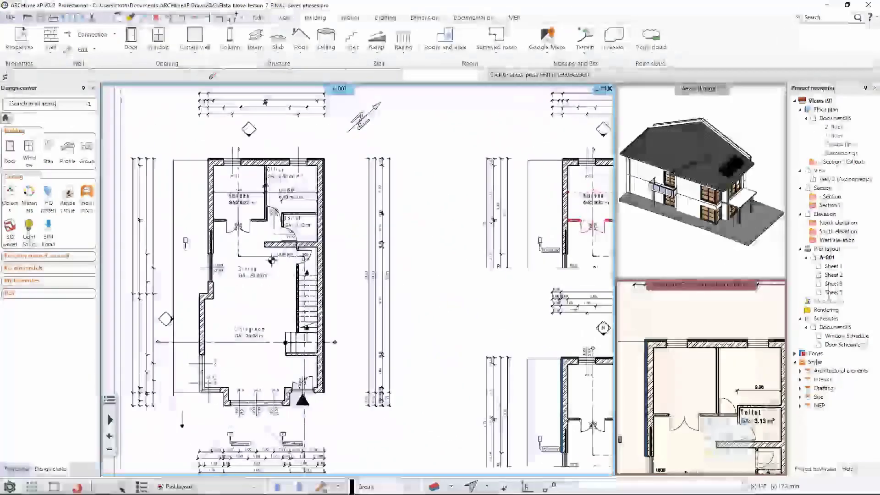
scroll(315, 211, "up", 1)
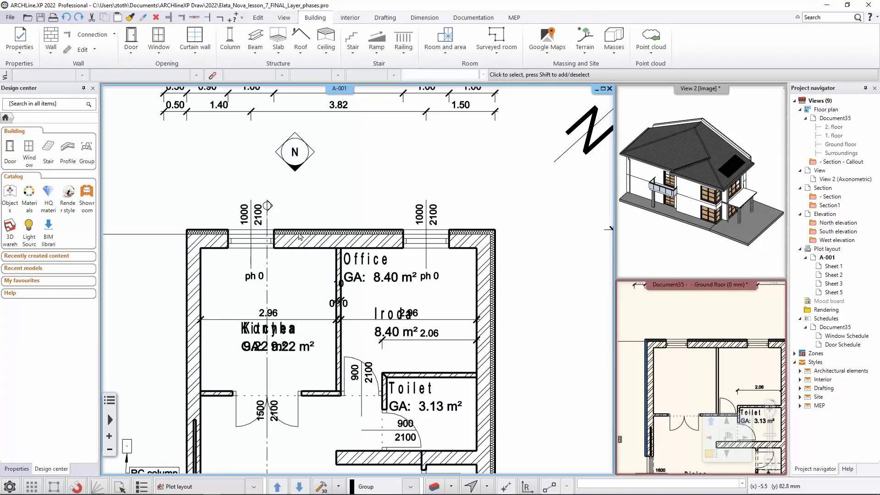
left_click(48, 54)
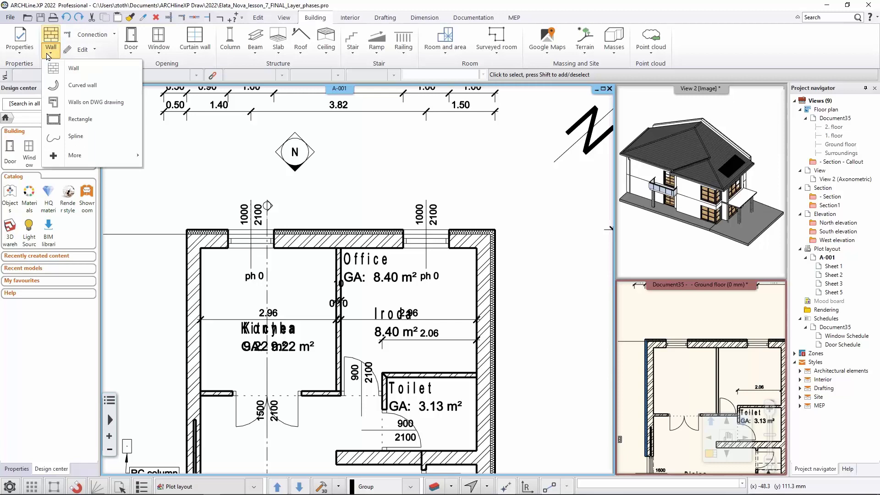
left_click(95, 50)
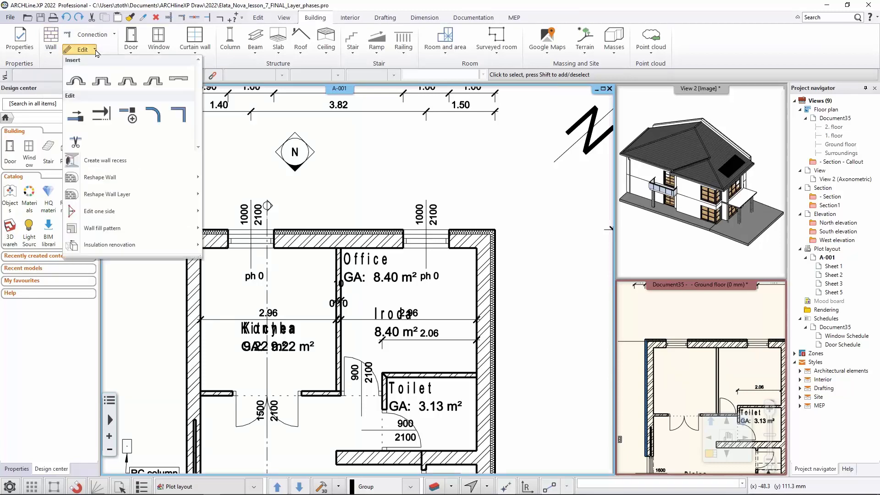
mouse_move(132, 251)
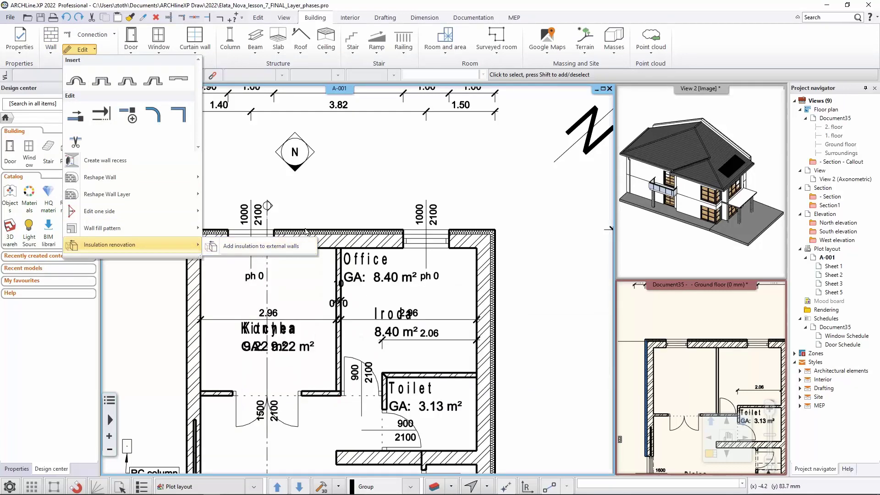
left_click(321, 207)
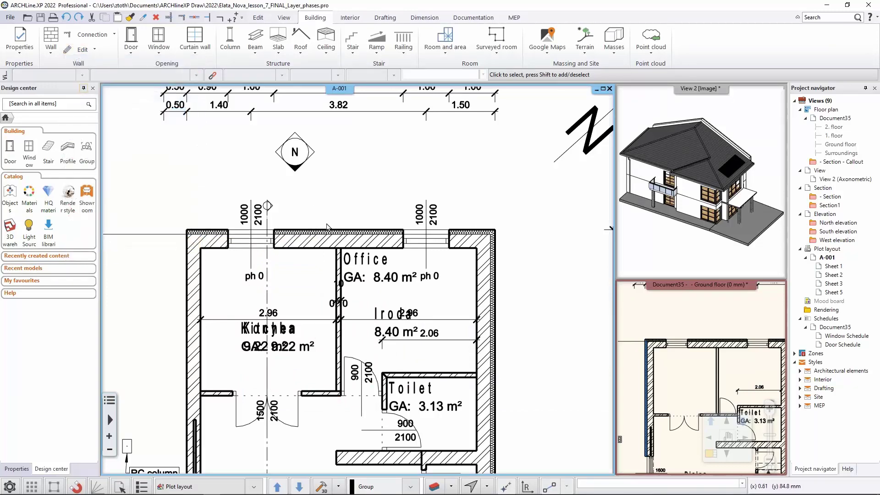
left_click(653, 315)
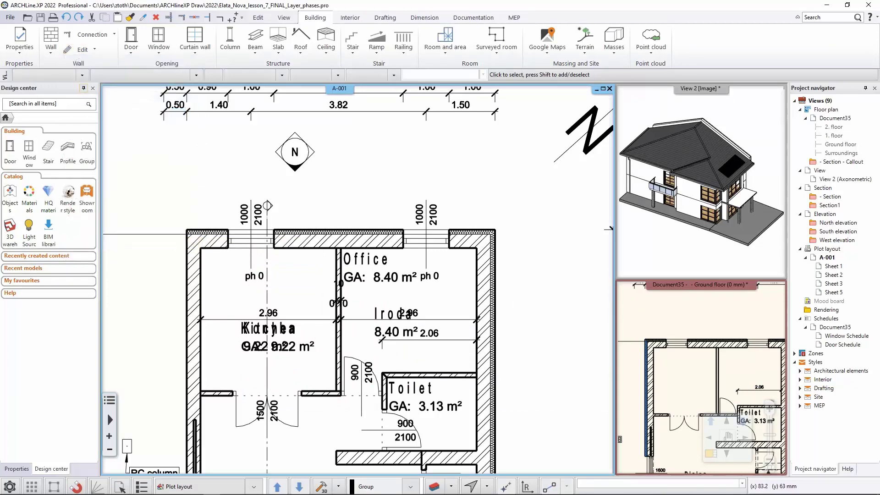
Select the ground floor's top wall and open its Edit Compound Walls layer structure
scroll(707, 350, "up", 3)
scroll(706, 350, "down", 3)
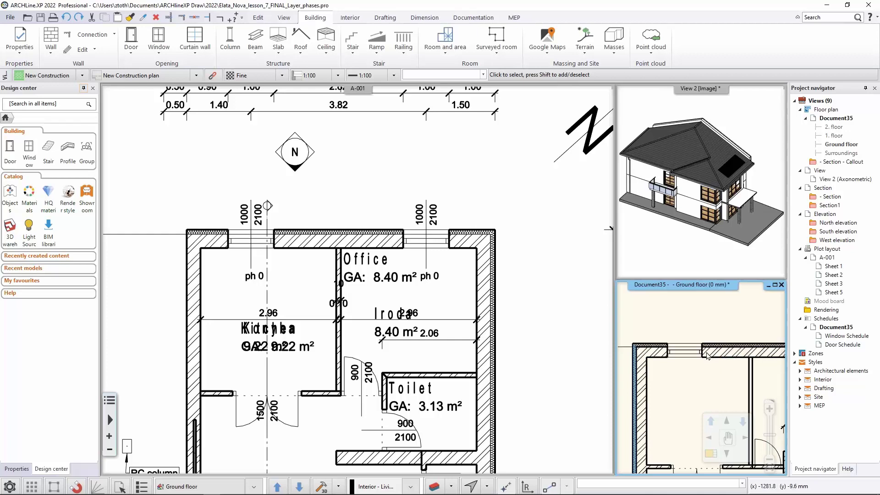
left_click(733, 350)
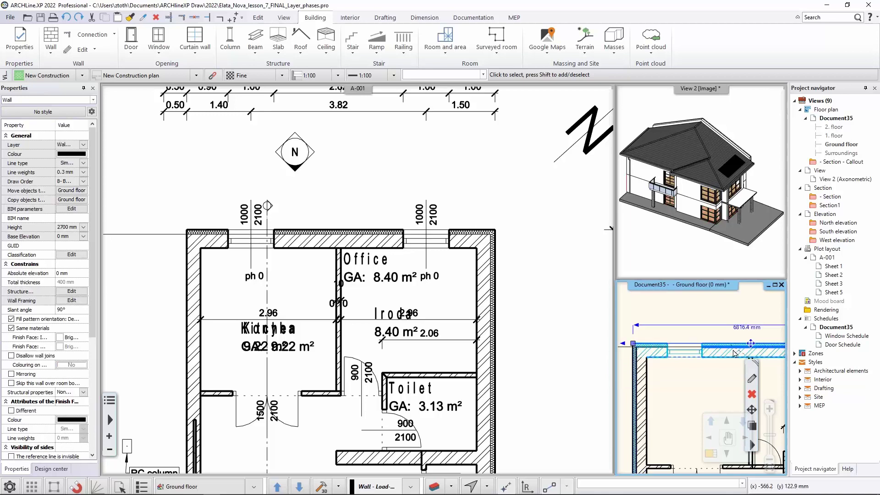
left_click(751, 378)
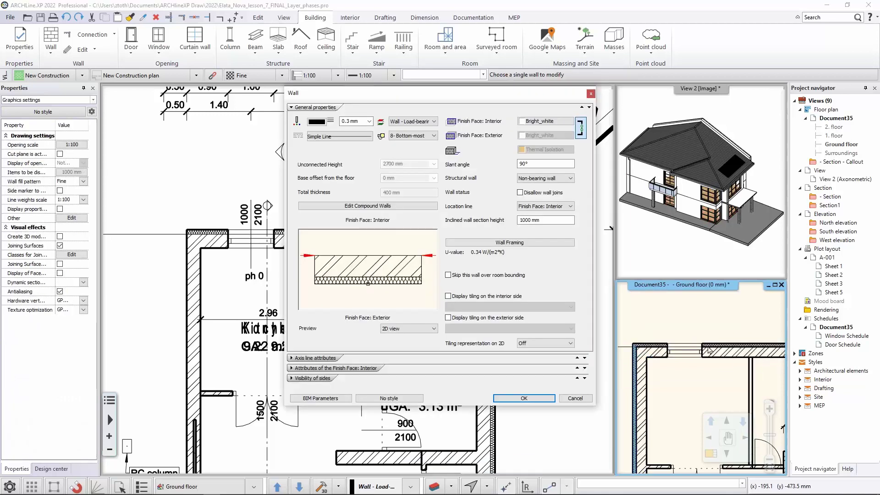
left_click(387, 207)
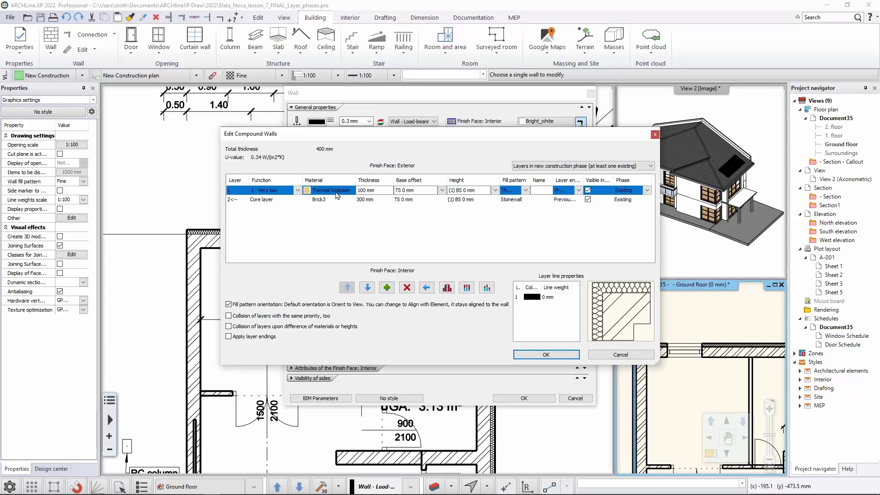
Change the 100 mm Thermal Isolation layer's phase from Existing to New and confirm
left_click(648, 191)
left_click(636, 207)
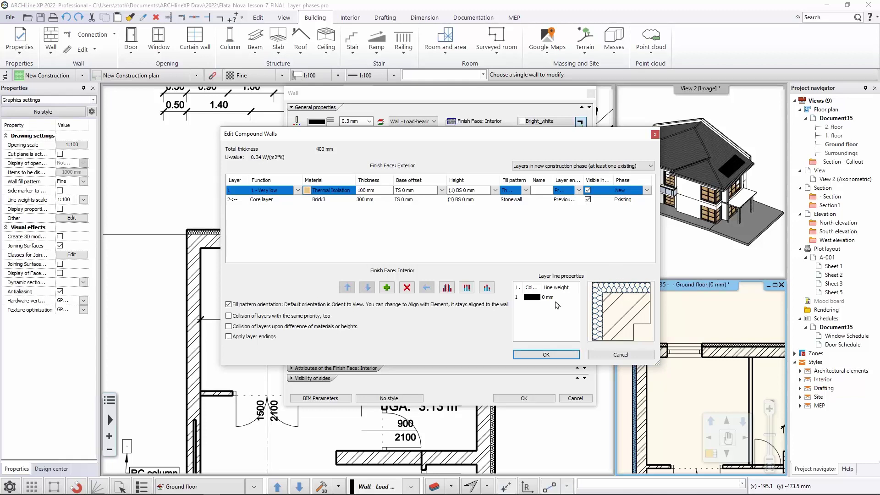
left_click(546, 355)
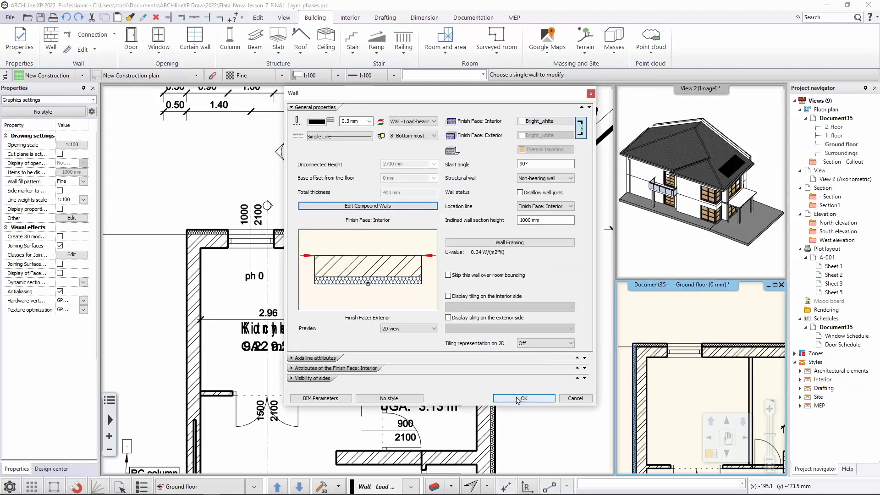
Apply the wall changes and set New Construction plan's new elements to Overridden in Graphic Overrides
left_click(524, 398)
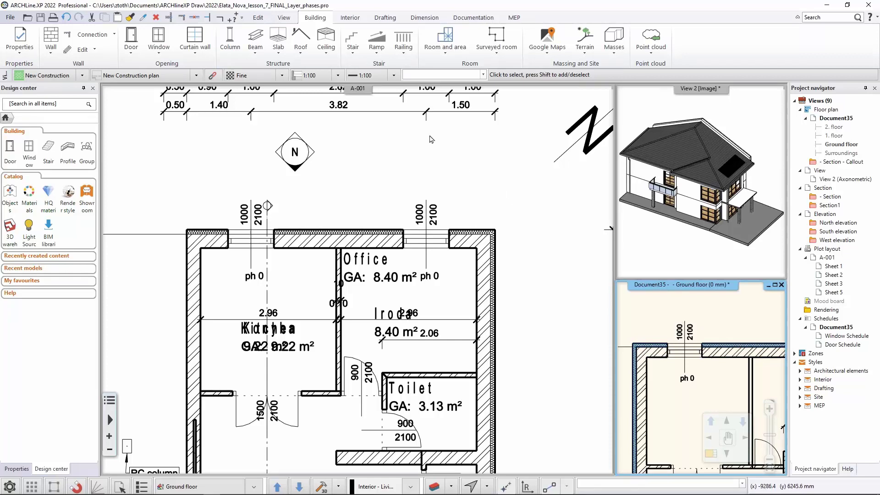
left_click(284, 17)
left_click(258, 19)
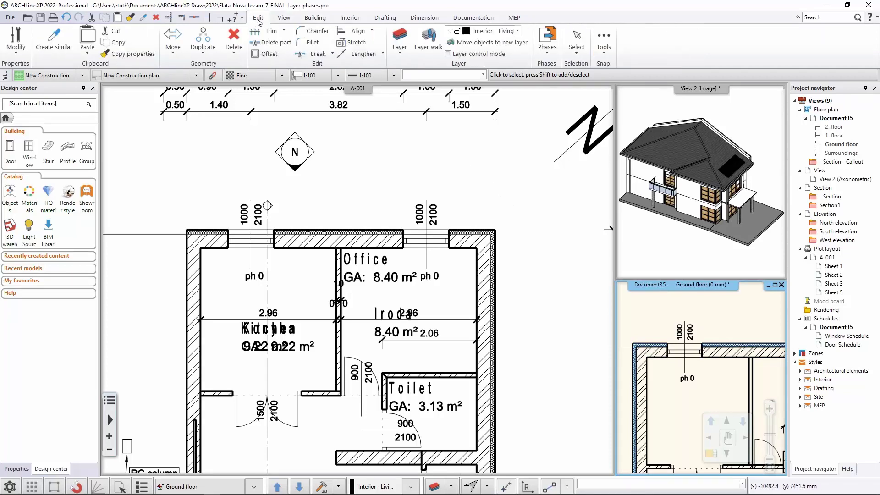
left_click(547, 44)
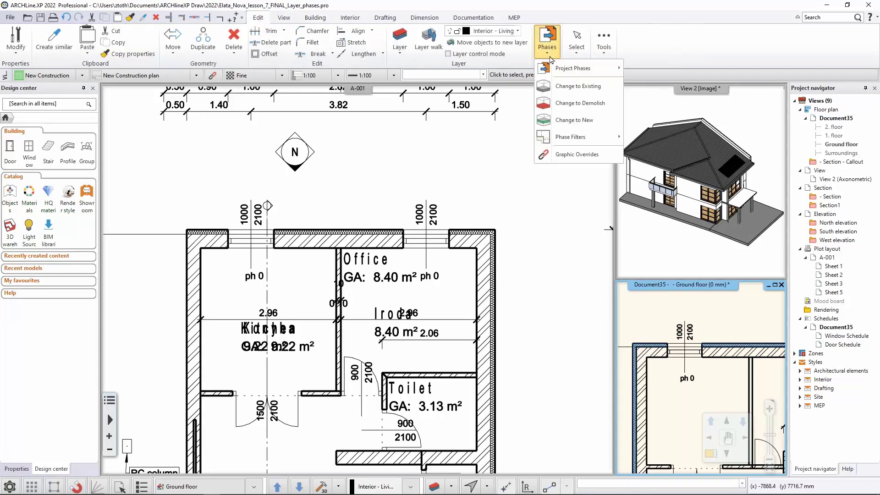
left_click(581, 156)
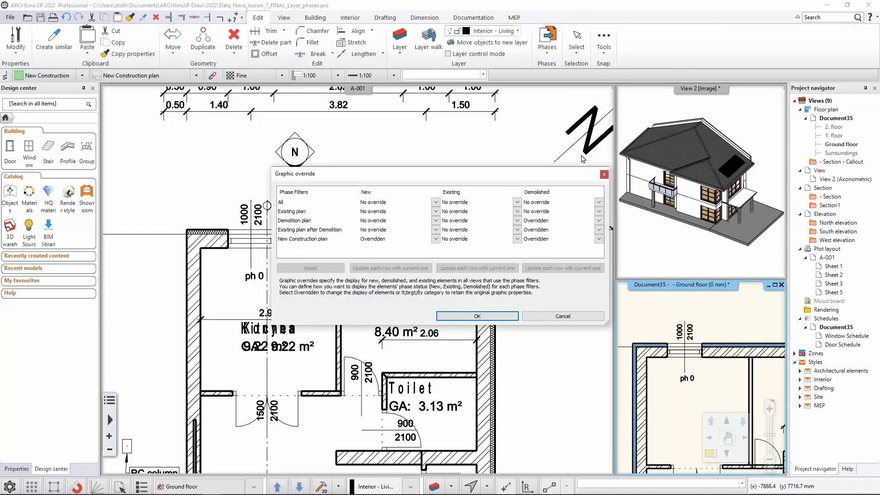
left_click(378, 243)
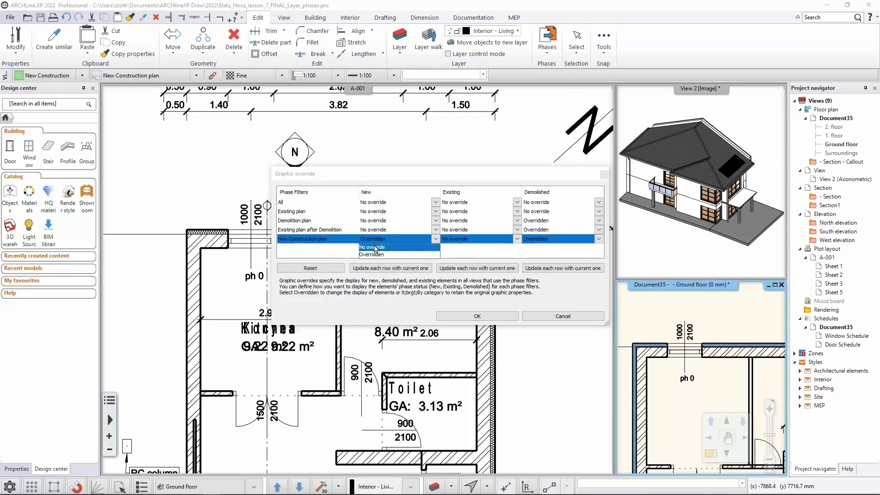
left_click(375, 248)
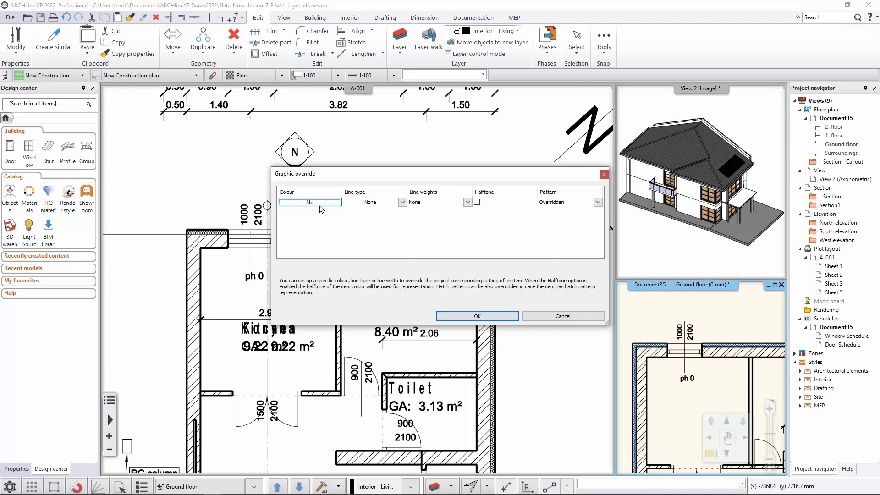
Override the new-element pattern with a blue colour and confirm the phase override dialogs
left_click(565, 203)
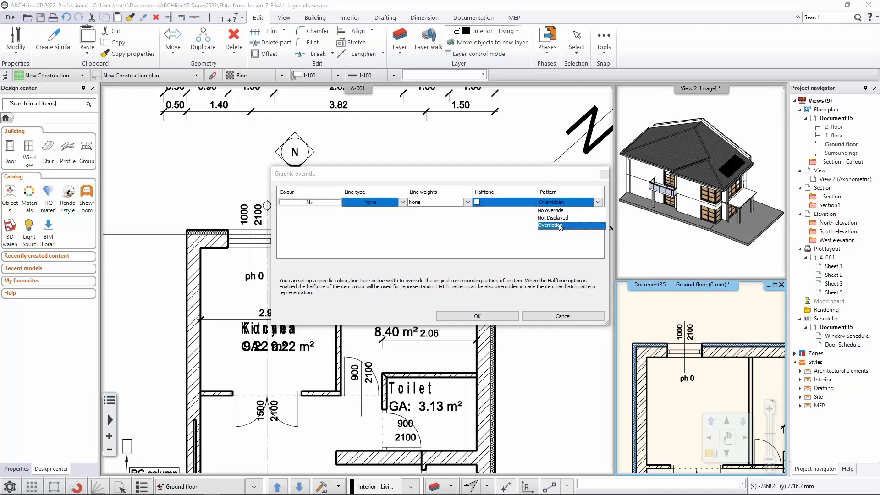
left_click(560, 225)
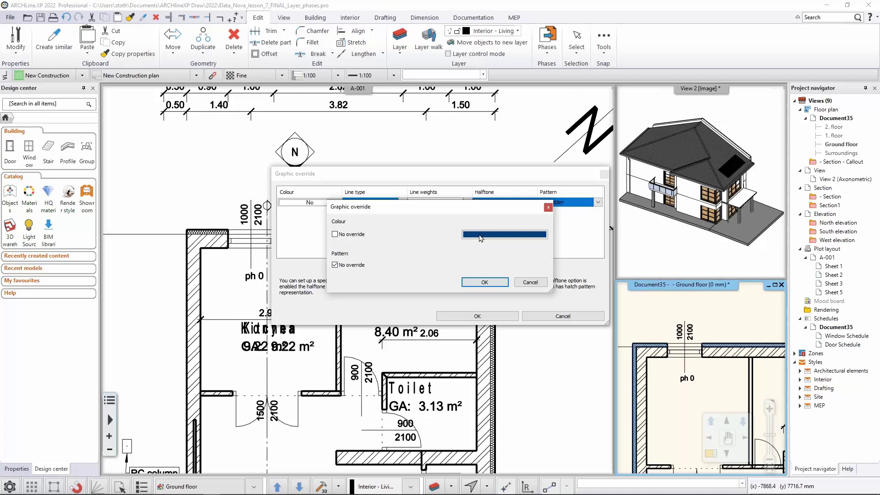
left_click(494, 282)
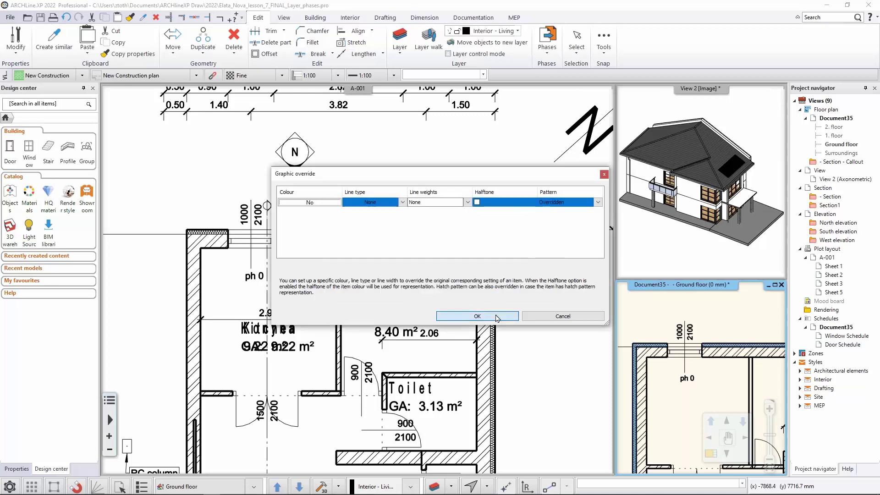
left_click(496, 318)
left_click(496, 315)
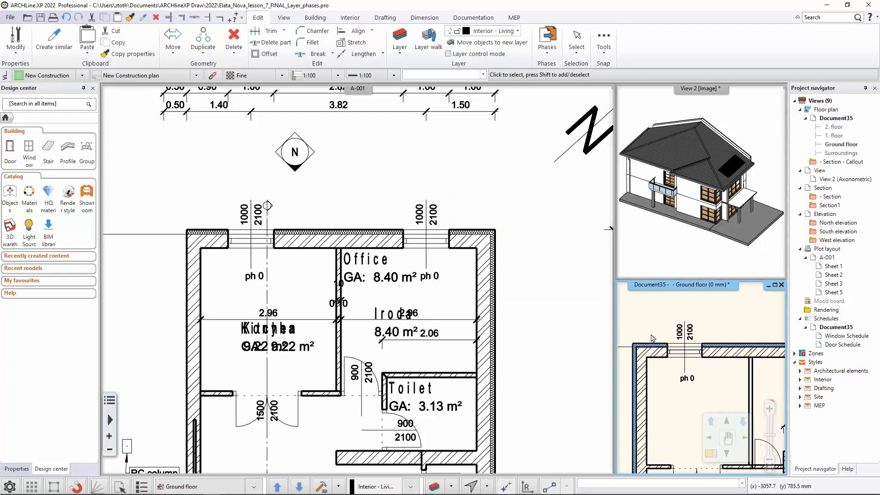
Return to layout A-001 and zoom out to show all three plans and the title block
left_click(451, 266)
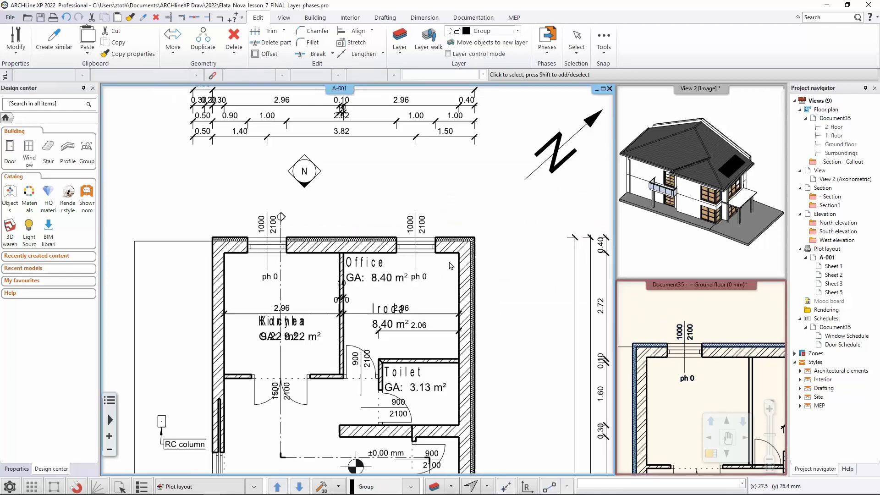
scroll(452, 265, "down", 6)
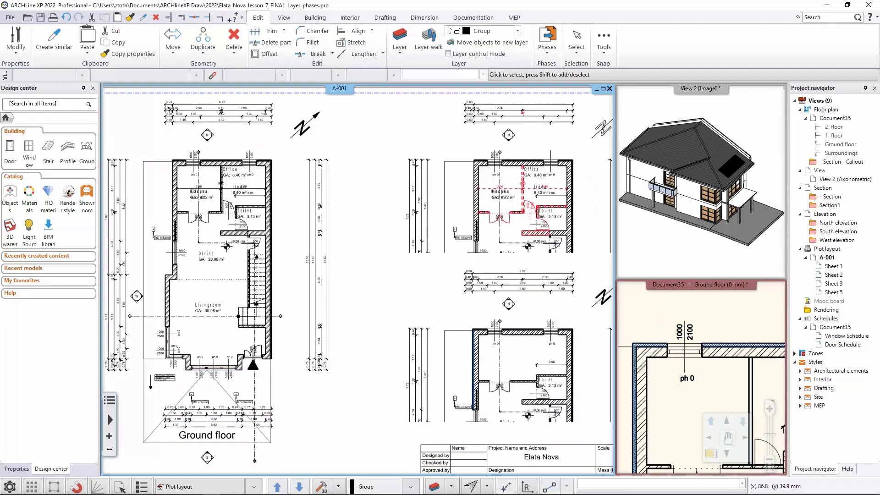
scroll(352, 233, "down", 2)
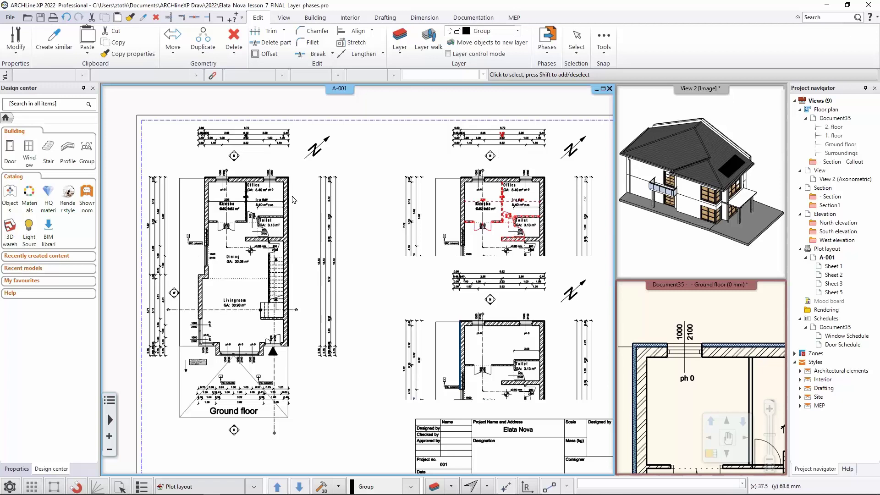
Refresh all layouts from the Ground floor plan group so the blue insulation layer appears
right_click(333, 204)
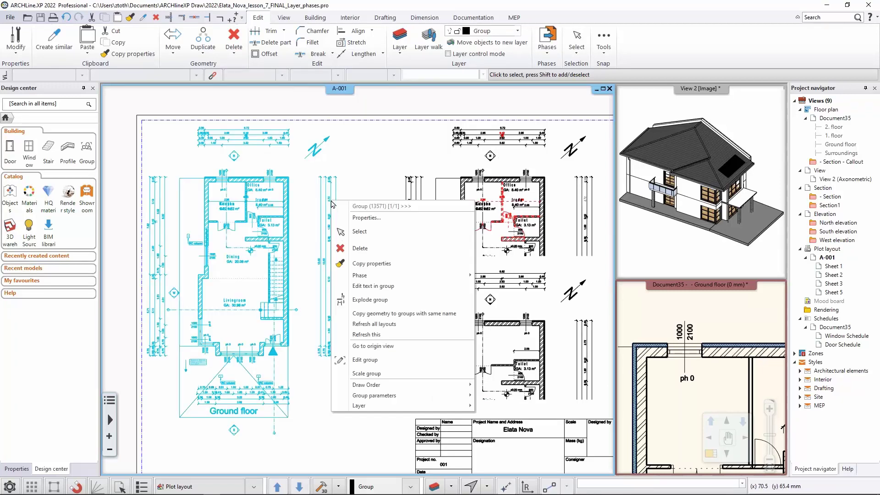
left_click(390, 328)
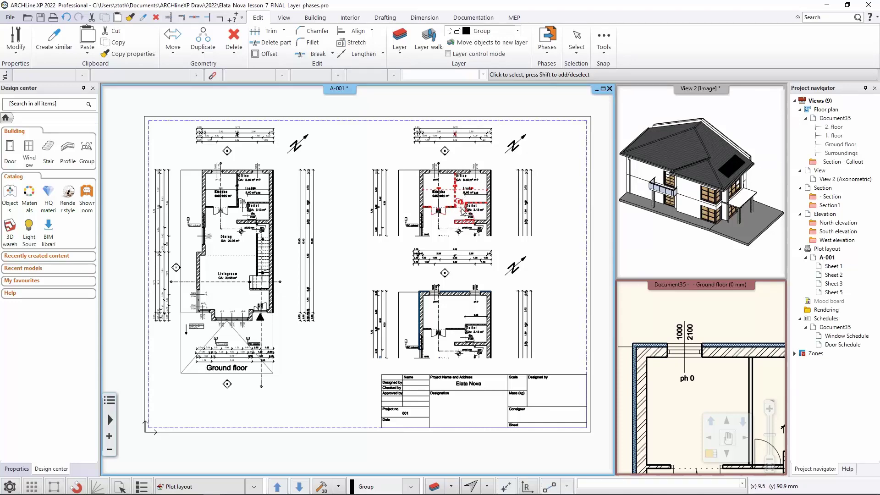
scroll(464, 236, "down", 3)
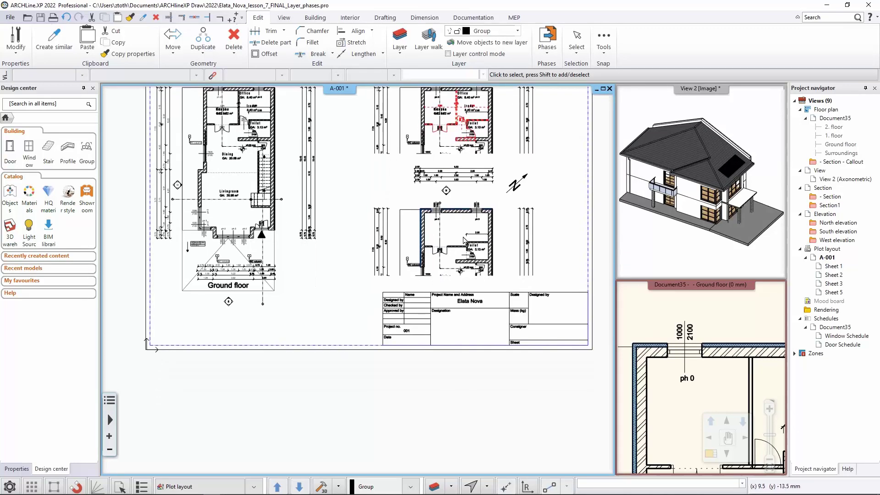
scroll(464, 239, "up", 4)
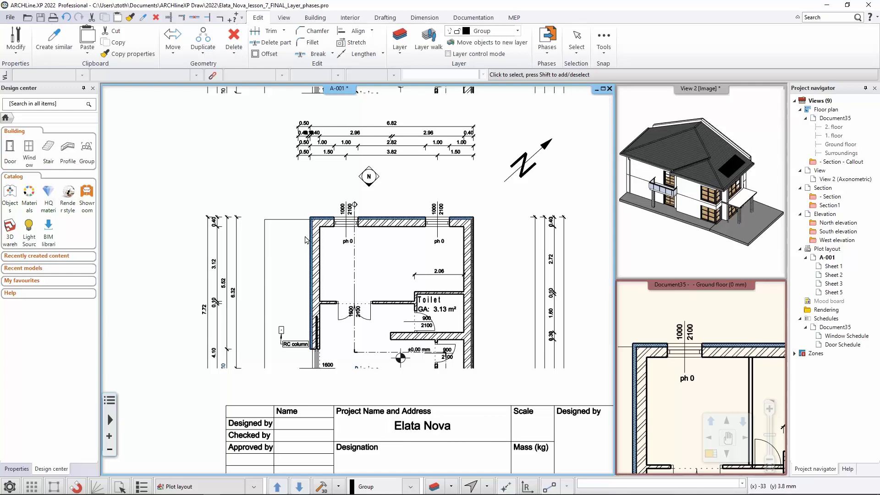
scroll(553, 320, "down", 4)
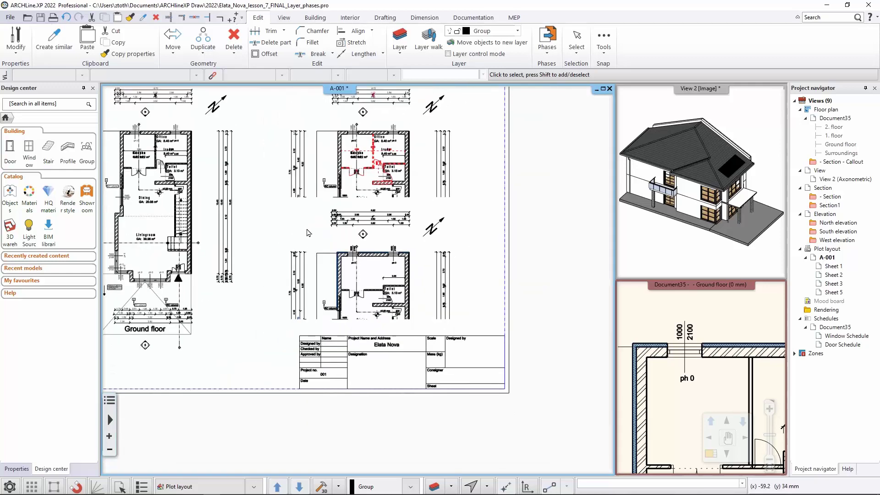
middle_click_drag(258, 249, 260, 265)
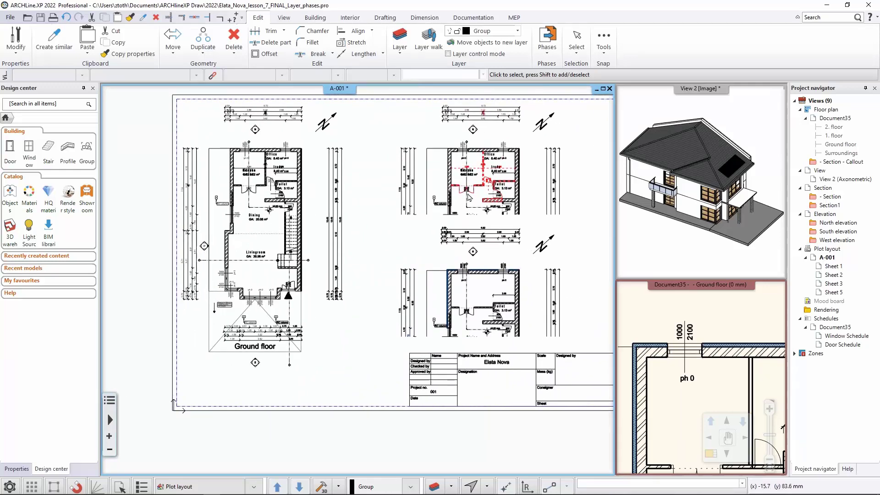